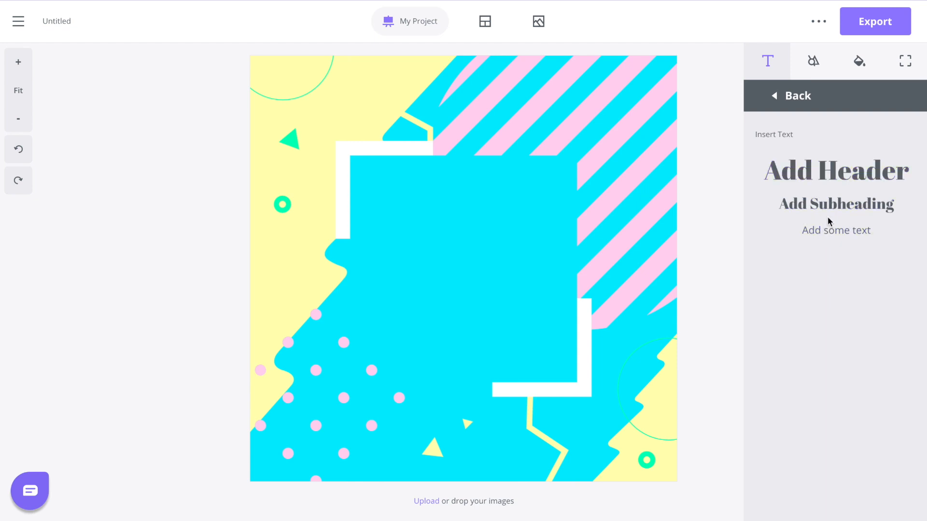
Step: Add a header to the canvas and enter "HAPPY", "NEW" and "YEAR" on three separate lines
{"action": "left_click", "coordinate": [832, 177]}
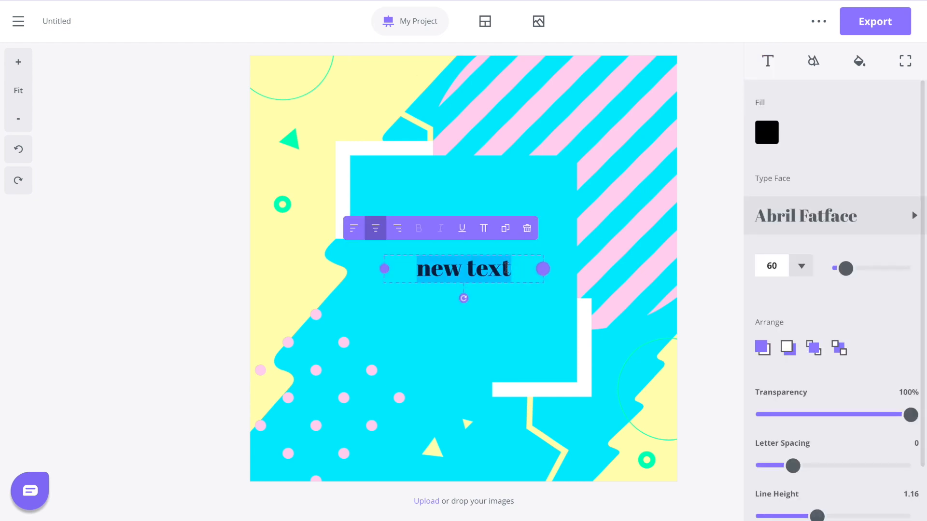
{"action": "type", "text": "HAPPY"}
{"action": "key", "text": "Return"}
{"action": "type", "text": "NEW"}
{"action": "key", "text": "Return"}
{"action": "type", "text": "YEAR"}
{"action": "left_click", "coordinate": [386, 284]}
Step: Center the header on the canvas and widen its text box to span the blue panel between the white corner brackets
{"action": "left_click", "coordinate": [466, 298]}
{"action": "left_click_drag", "start_coordinate": [470, 299], "coordinate": [470, 268]}
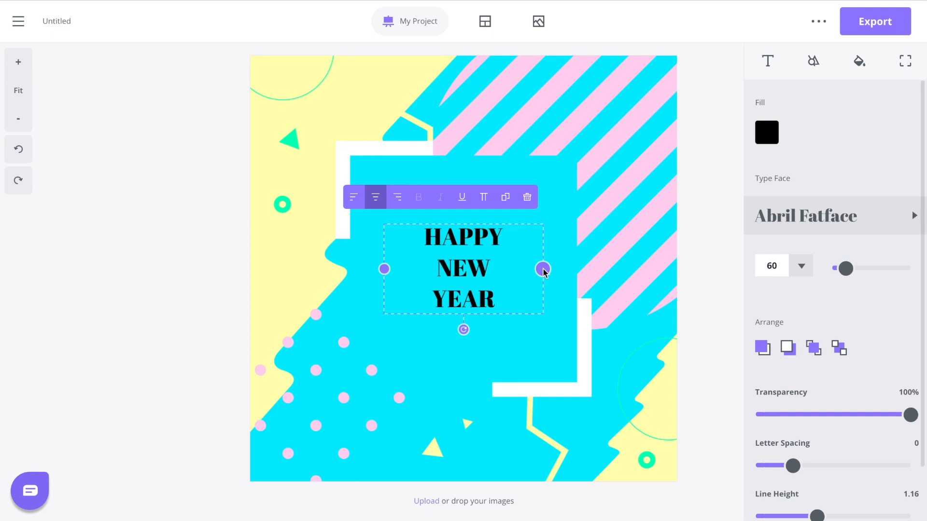
{"action": "left_click_drag", "start_coordinate": [543, 268], "coordinate": [575, 267]}
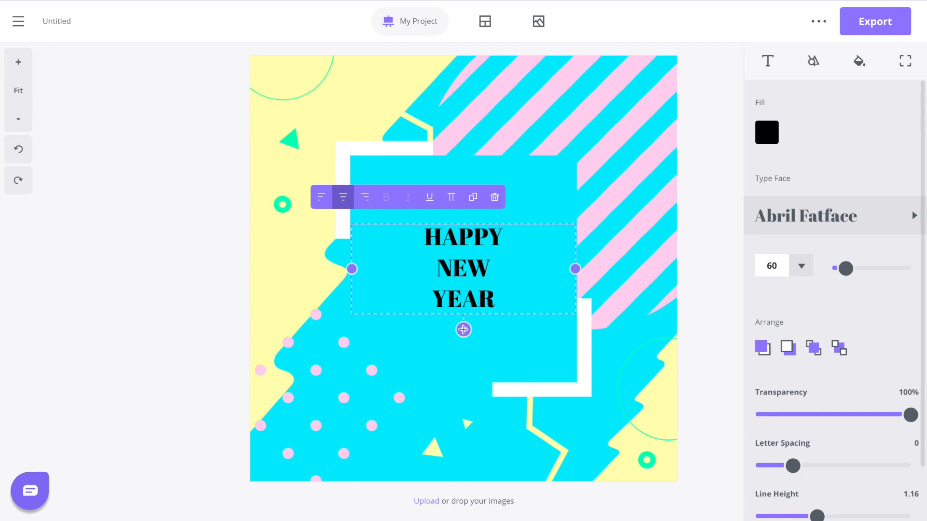
{"action": "mouse_move", "coordinate": [463, 330]}
{"action": "left_mouse_down"}
{"action": "mouse_move", "coordinate": [451, 327]}
{"action": "mouse_move", "coordinate": [482, 326]}
{"action": "mouse_move", "coordinate": [464, 327]}
{"action": "left_mouse_up"}
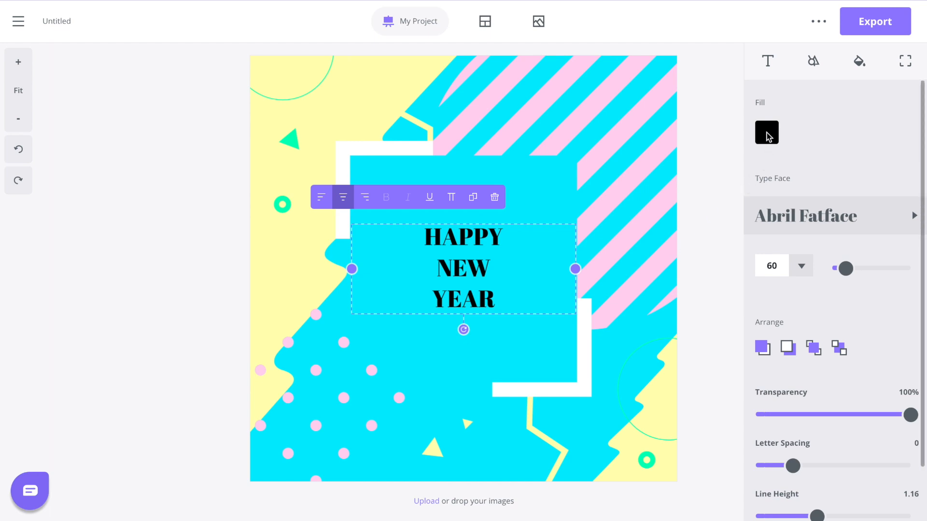
Step: Try a custom blue fill, #1741e8, on the header text, followed by the default white
{"action": "left_click", "coordinate": [766, 134]}
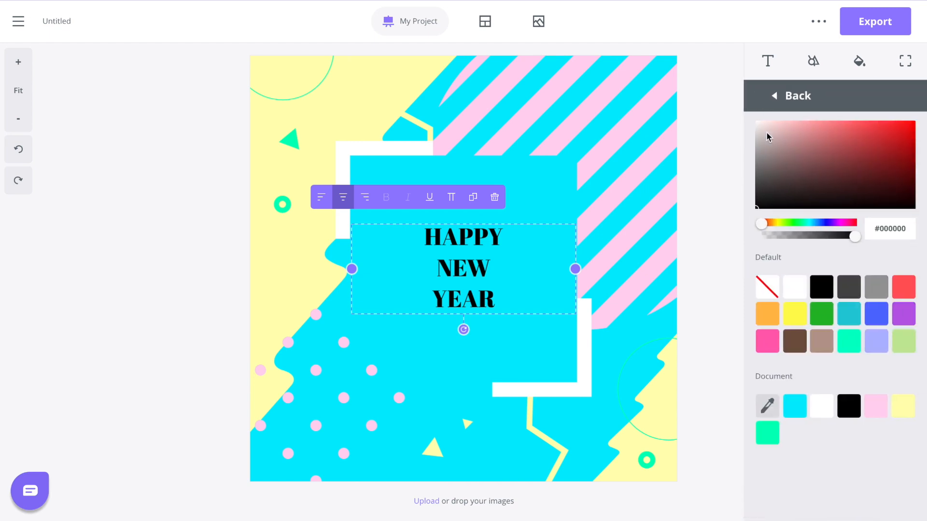
{"action": "left_click", "coordinate": [899, 128]}
{"action": "left_click", "coordinate": [768, 223]}
{"action": "left_click_drag", "start_coordinate": [767, 224], "coordinate": [822, 219]}
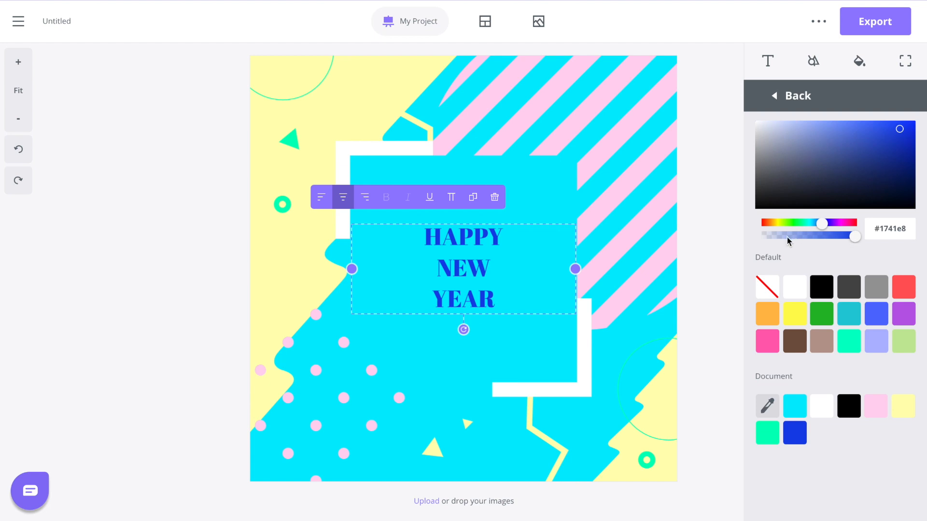
{"action": "left_click", "coordinate": [890, 229]}
{"action": "left_click", "coordinate": [800, 254]}
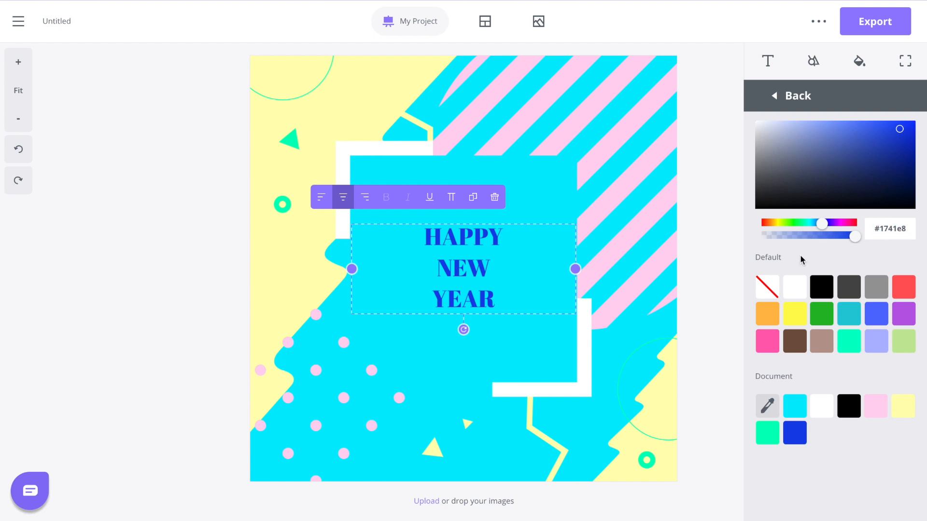
{"action": "left_click", "coordinate": [794, 287]}
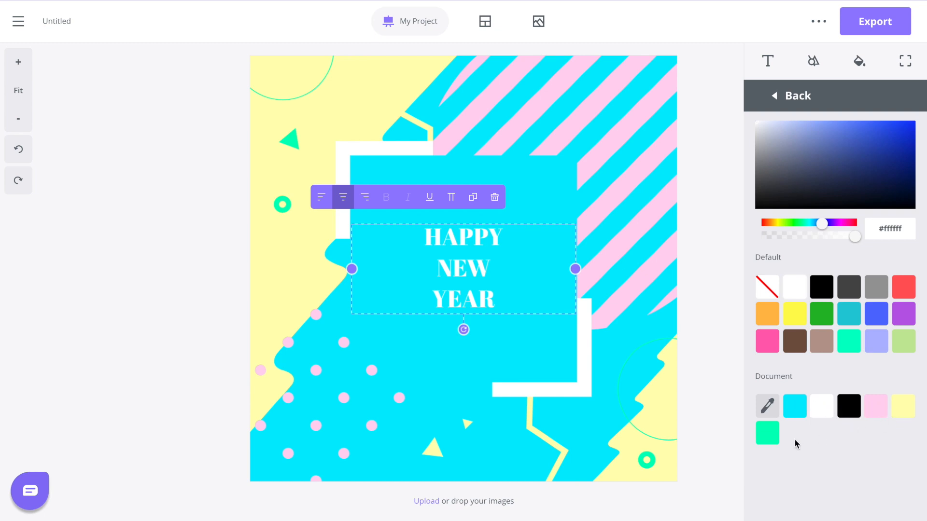
Step: Fill the header text with the pale yellow sampled from the background shape using the eyedropper
{"action": "left_click", "coordinate": [768, 406]}
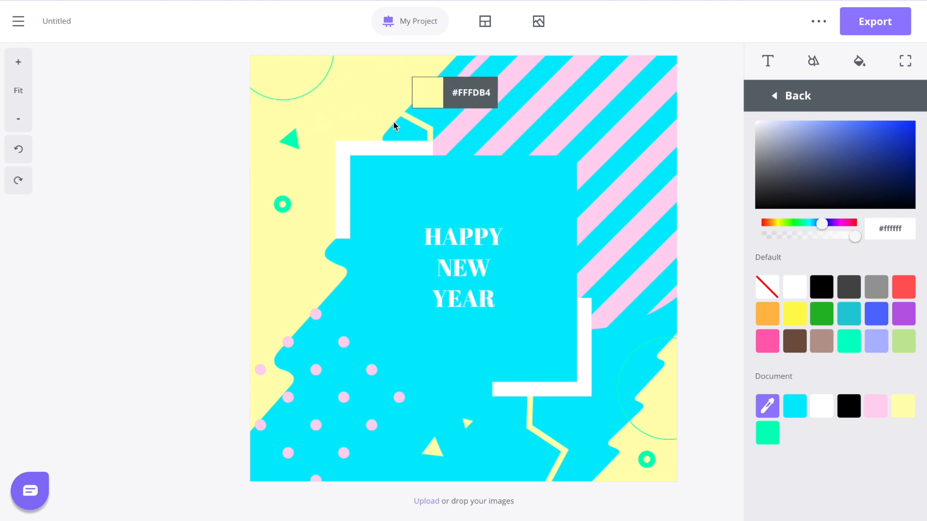
{"action": "left_click", "coordinate": [372, 102]}
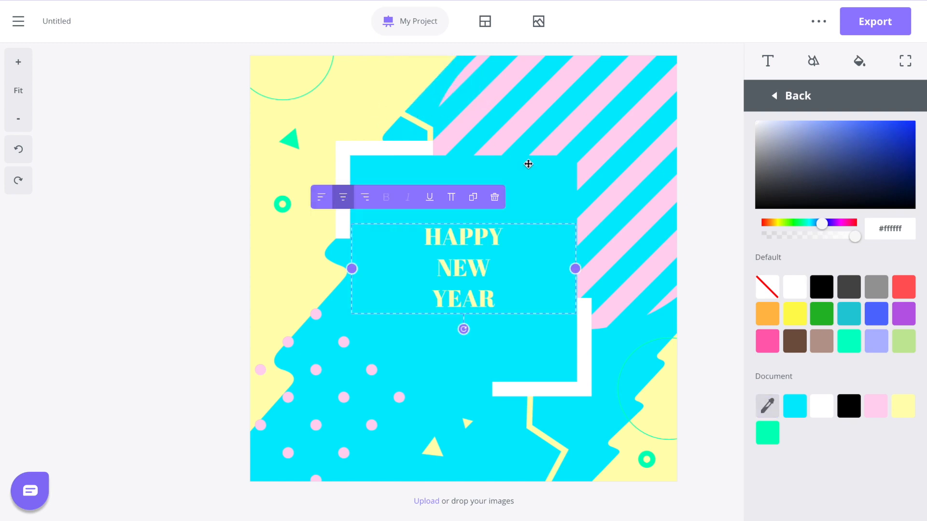
{"action": "left_click", "coordinate": [710, 302]}
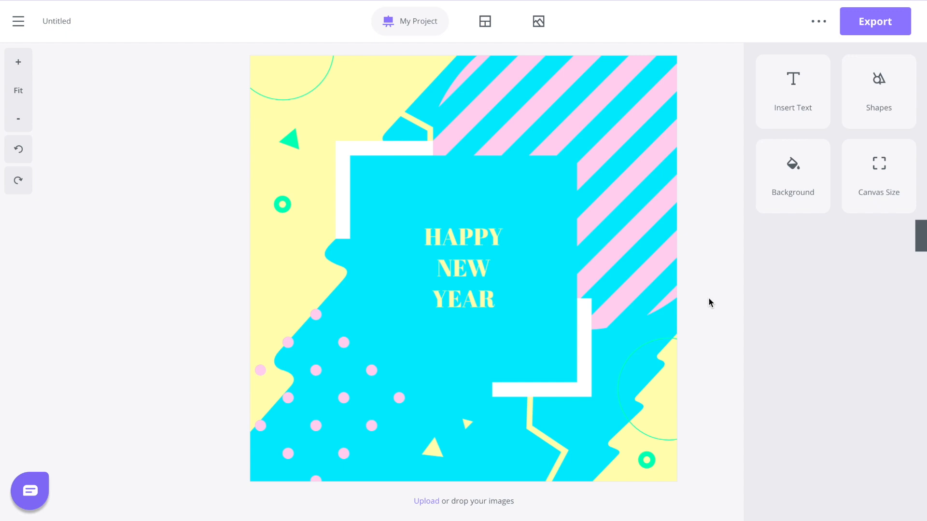
Step: Search the header's typeface list for "BEB" and clear the search
{"action": "left_click", "coordinate": [777, 111]}
{"action": "left_click", "coordinate": [483, 242]}
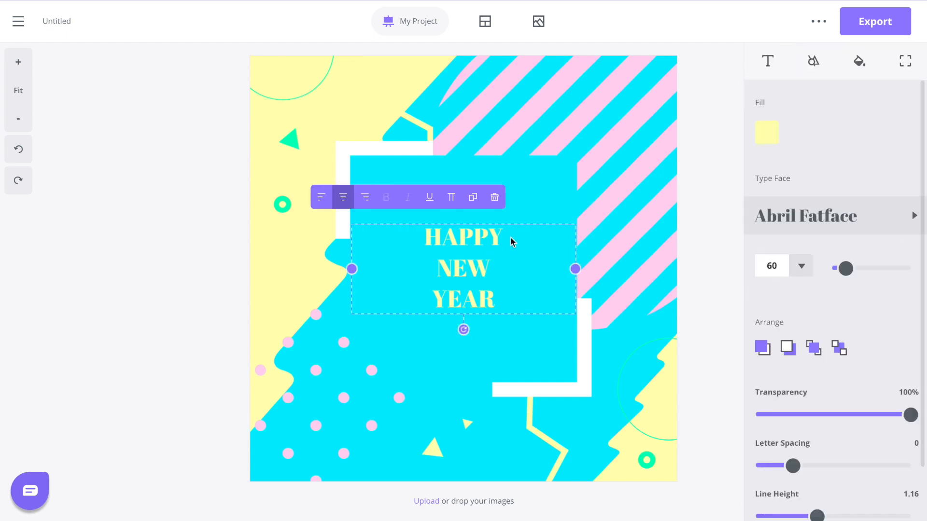
{"action": "left_click", "coordinate": [811, 219]}
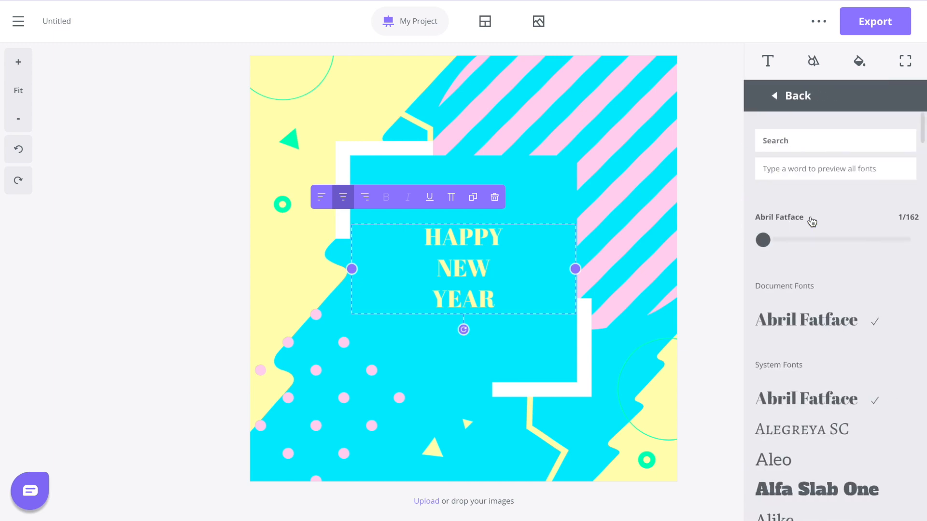
{"action": "left_click", "coordinate": [802, 142]}
{"action": "type", "text": "BEB"}
{"action": "key", "text": "BackSpace"}
{"action": "key", "text": "BackSpace"}
{"action": "key", "text": "BackSpace"}
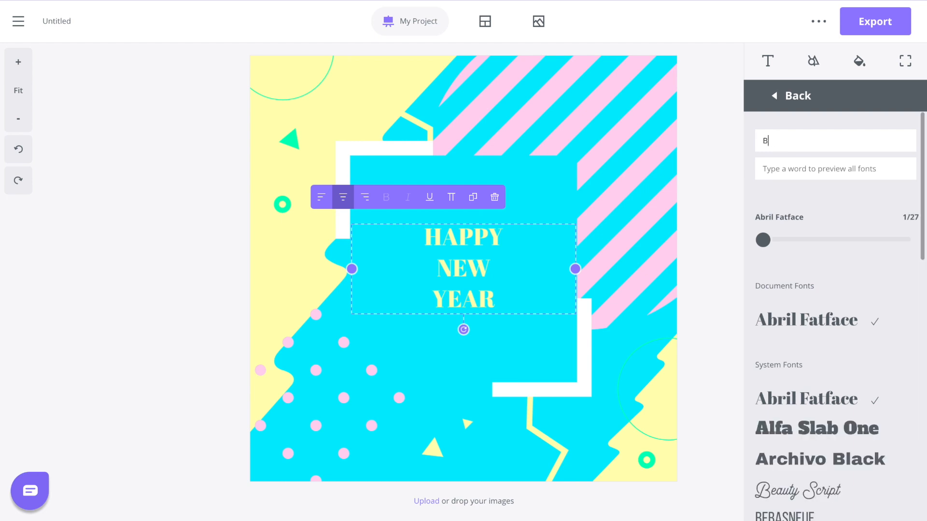
Step: Preview all fonts with the words "happy new year", browse the typefaces and clear the preview text
{"action": "left_click", "coordinate": [819, 169]}
{"action": "type", "text": "happ"}
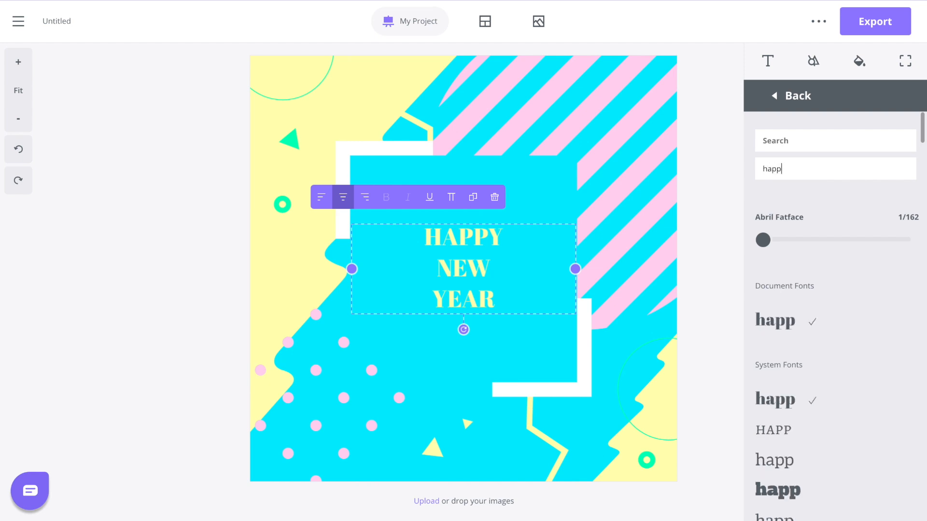
{"action": "type", "text": "y new year"}
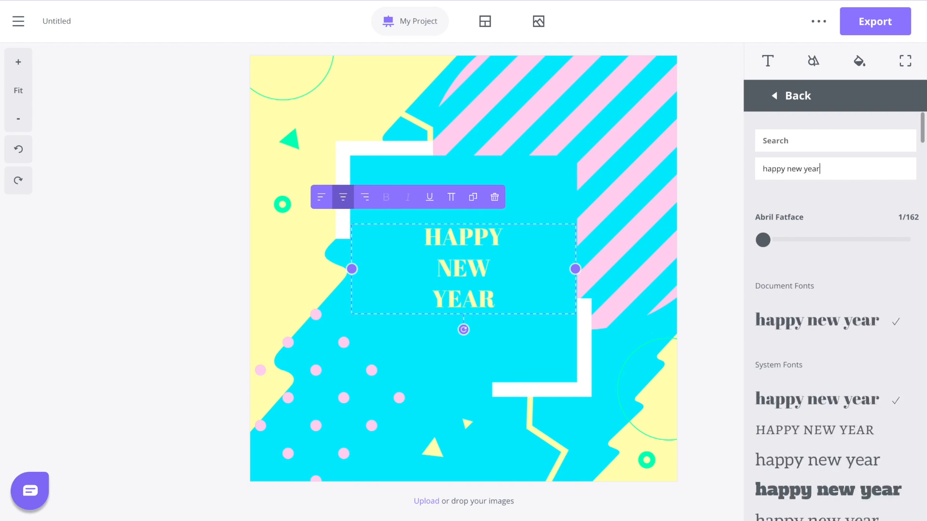
{"action": "scroll", "coordinate": [859, 227], "scroll_direction": "down", "scroll_amount": 8}
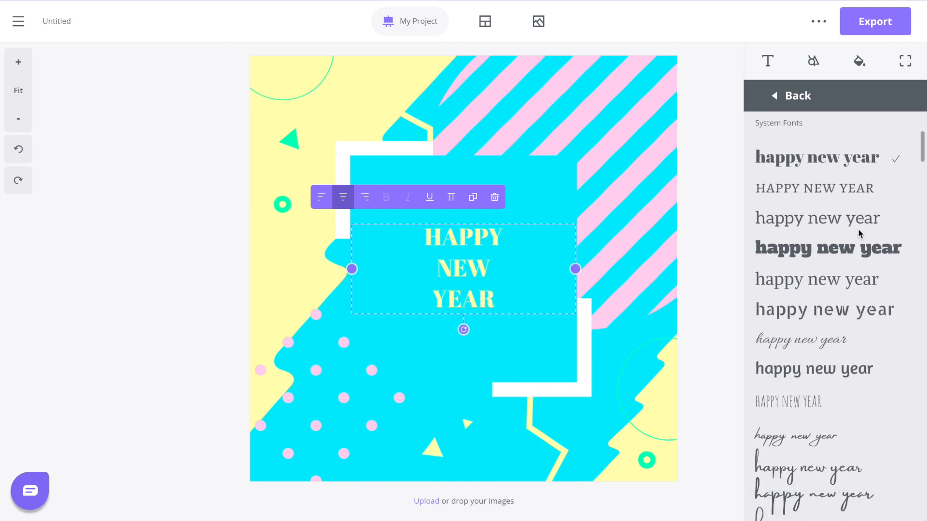
{"action": "scroll", "coordinate": [859, 234], "scroll_direction": "down", "scroll_amount": 10}
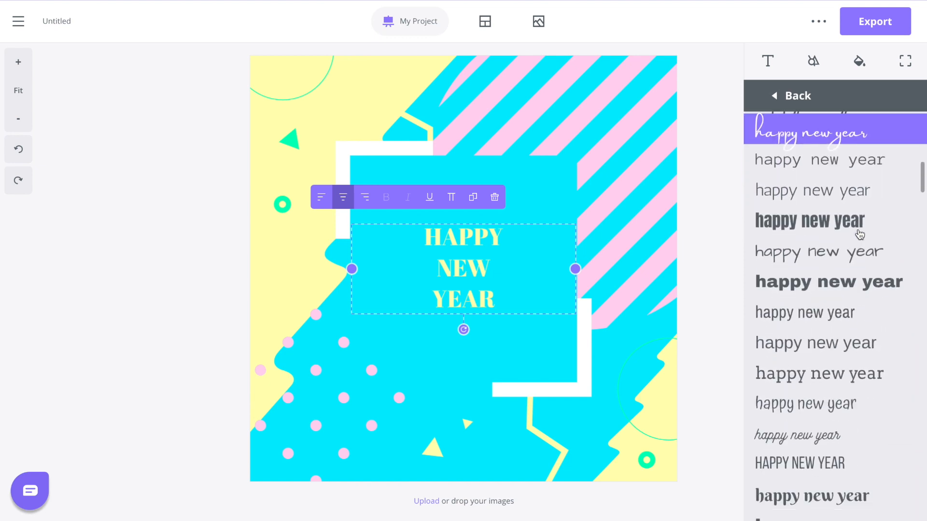
{"action": "scroll", "coordinate": [859, 234], "scroll_direction": "down", "scroll_amount": 10}
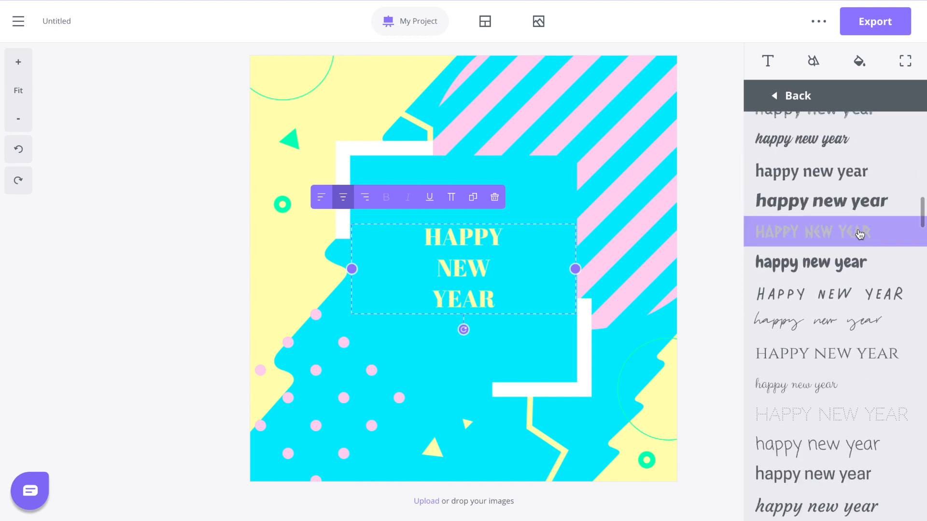
{"action": "scroll", "coordinate": [859, 234], "scroll_direction": "down", "scroll_amount": 10}
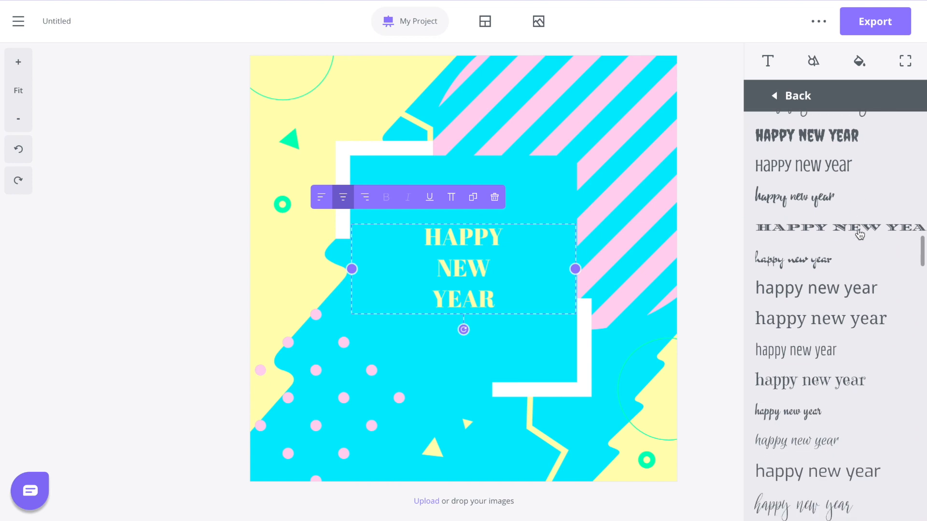
{"action": "scroll", "coordinate": [859, 234], "scroll_direction": "up", "scroll_amount": 6}
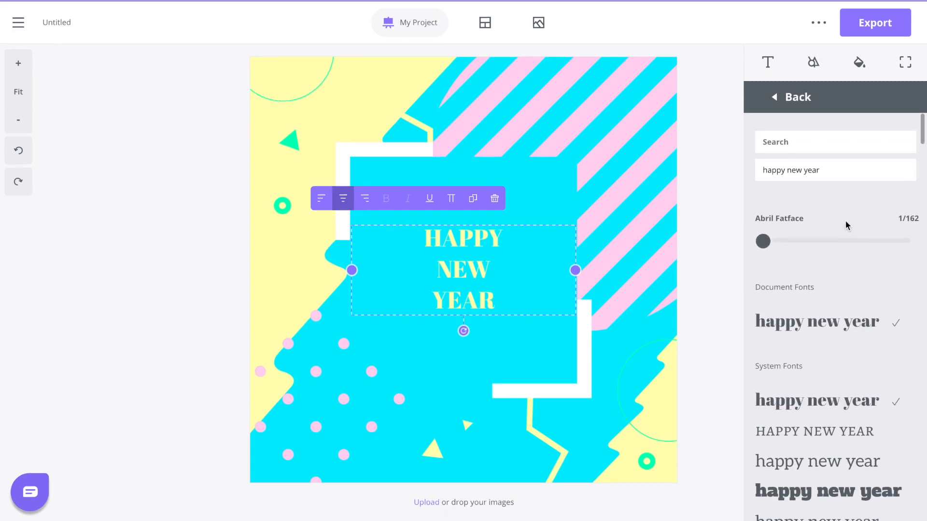
{"action": "double_click", "coordinate": [832, 174]}
{"action": "triple_click", "coordinate": [833, 174]}
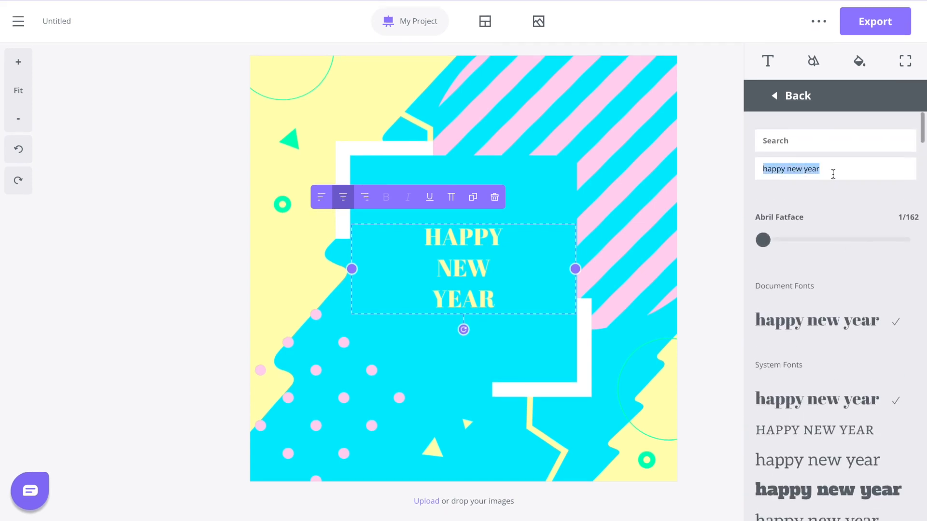
{"action": "key", "text": "BackSpace"}
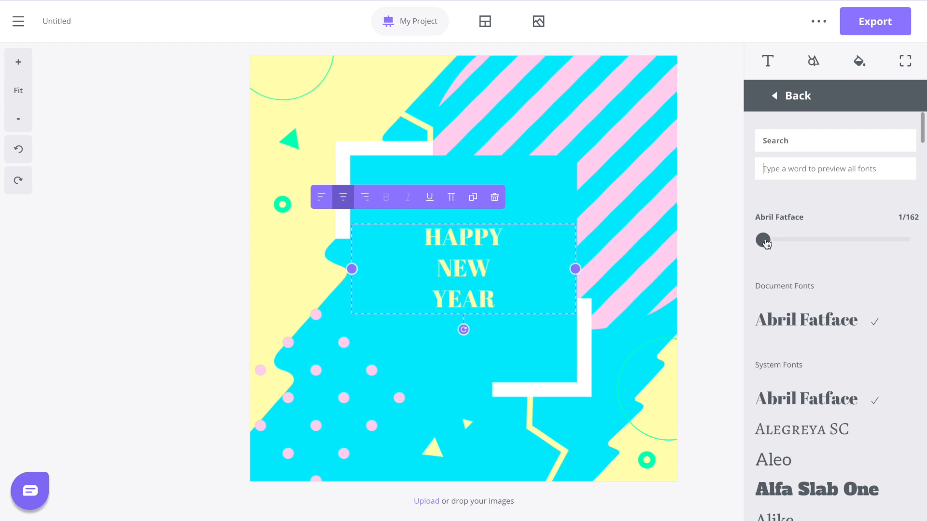
Step: Change the header's typeface to Covered By Your Grace and return to the text settings
{"action": "left_click_drag", "start_coordinate": [766, 244], "coordinate": [803, 241]}
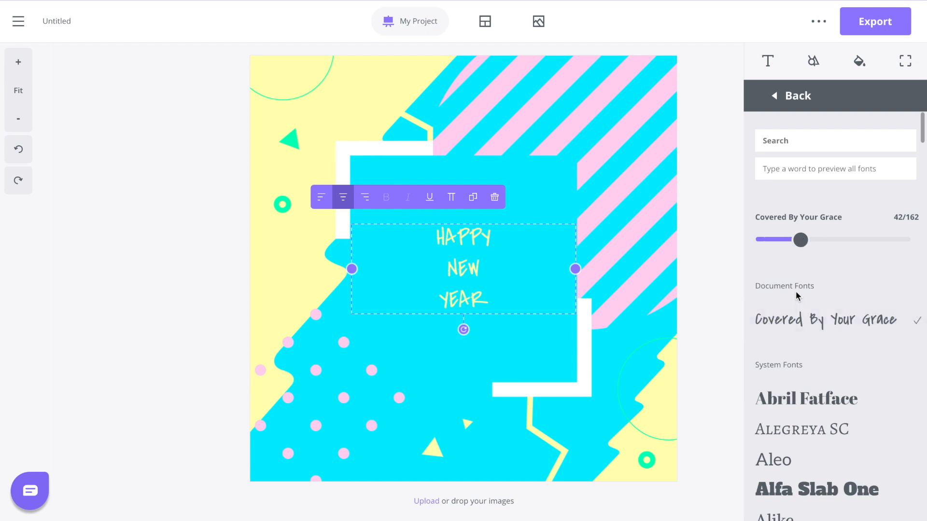
{"action": "scroll", "coordinate": [795, 291], "scroll_direction": "down", "scroll_amount": 3}
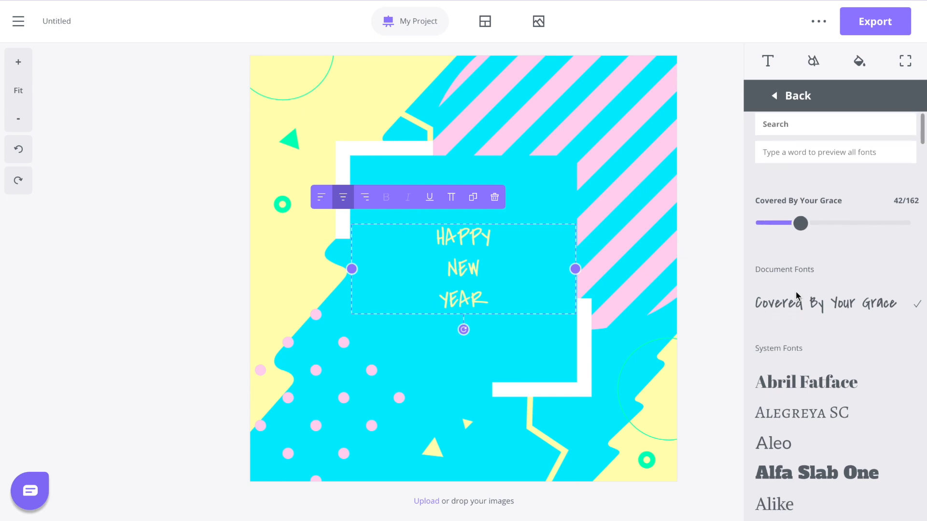
{"action": "scroll", "coordinate": [794, 289], "scroll_direction": "down", "scroll_amount": 5}
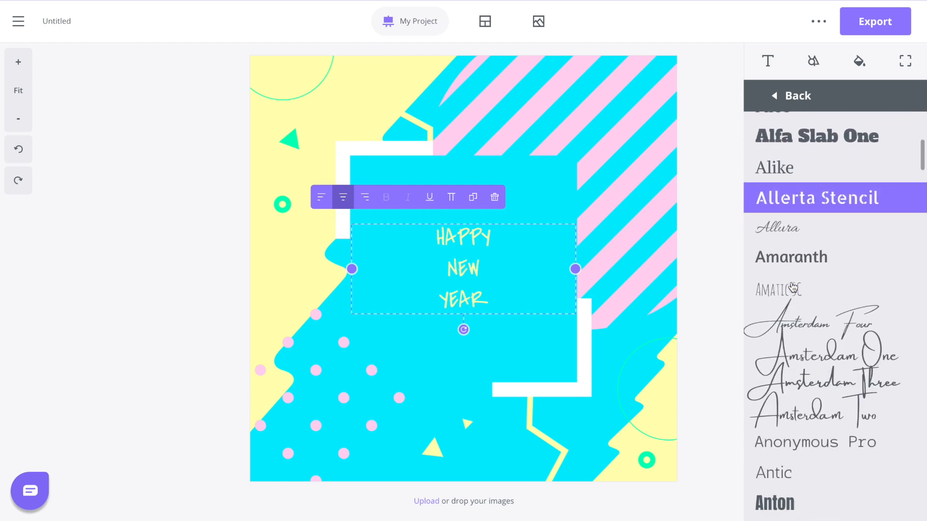
{"action": "scroll", "coordinate": [792, 287], "scroll_direction": "down", "scroll_amount": 8}
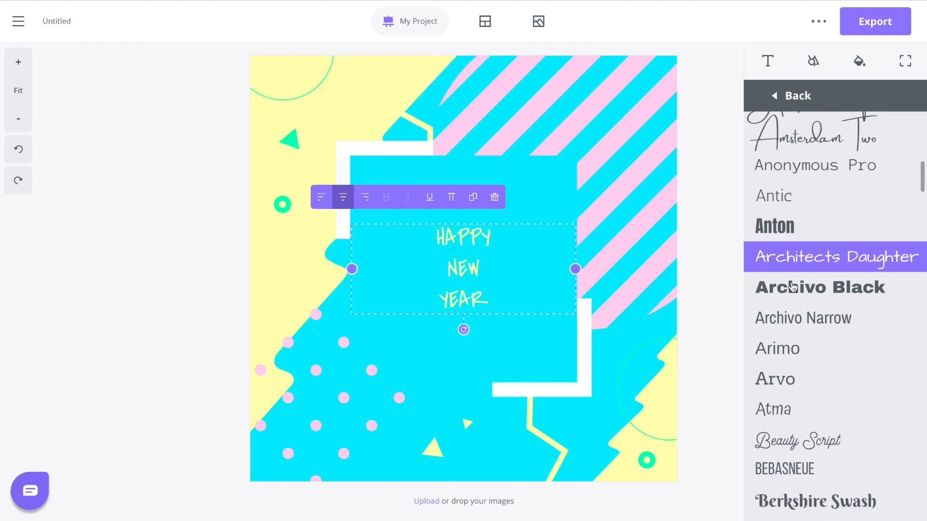
{"action": "scroll", "coordinate": [793, 287], "scroll_direction": "down", "scroll_amount": 9}
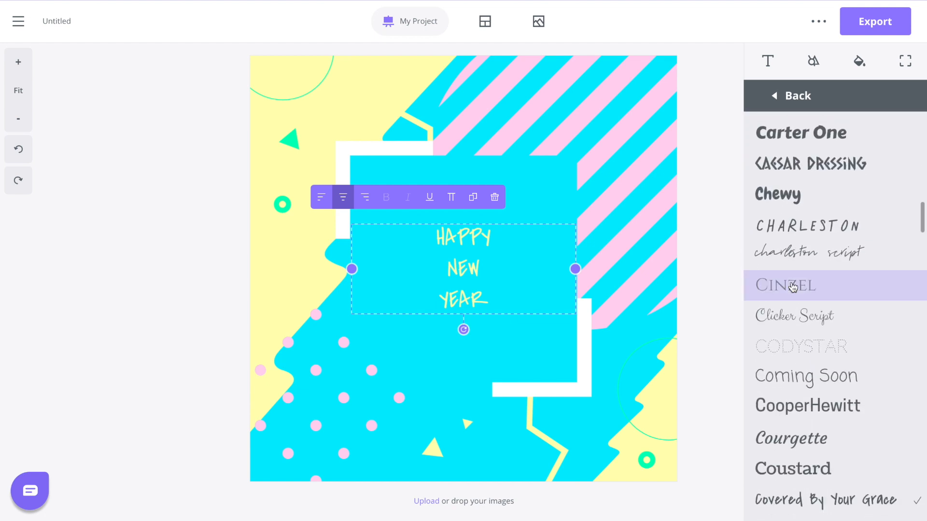
{"action": "scroll", "coordinate": [793, 288], "scroll_direction": "up", "scroll_amount": 20}
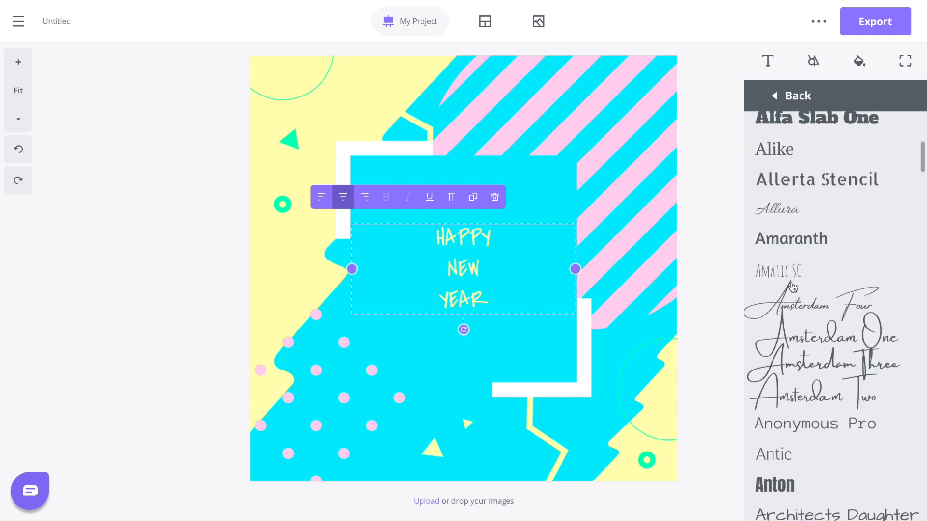
{"action": "left_click", "coordinate": [793, 97]}
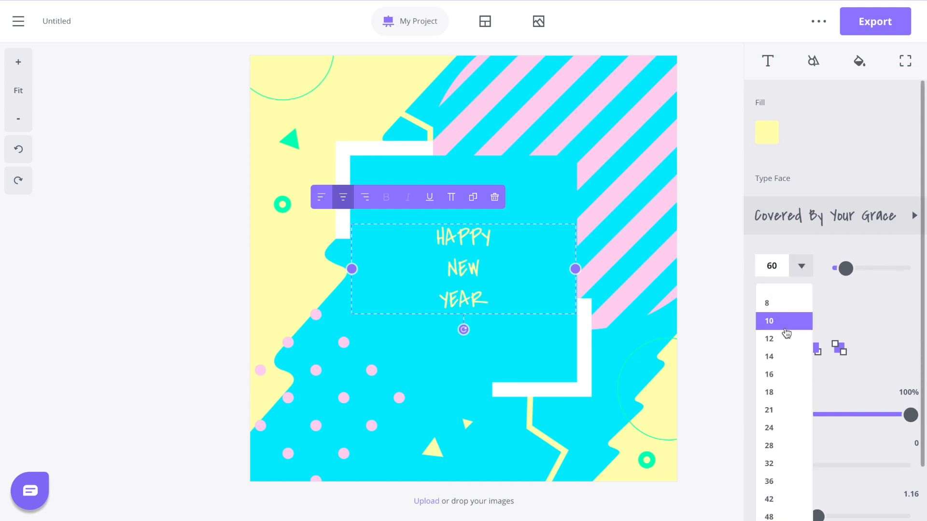
Step: Enlarge the header text to size 97 and move it up slightly within the blue panel
{"action": "scroll", "coordinate": [786, 336], "scroll_direction": "down", "scroll_amount": 3}
{"action": "scroll", "coordinate": [789, 352], "scroll_direction": "down", "scroll_amount": 2}
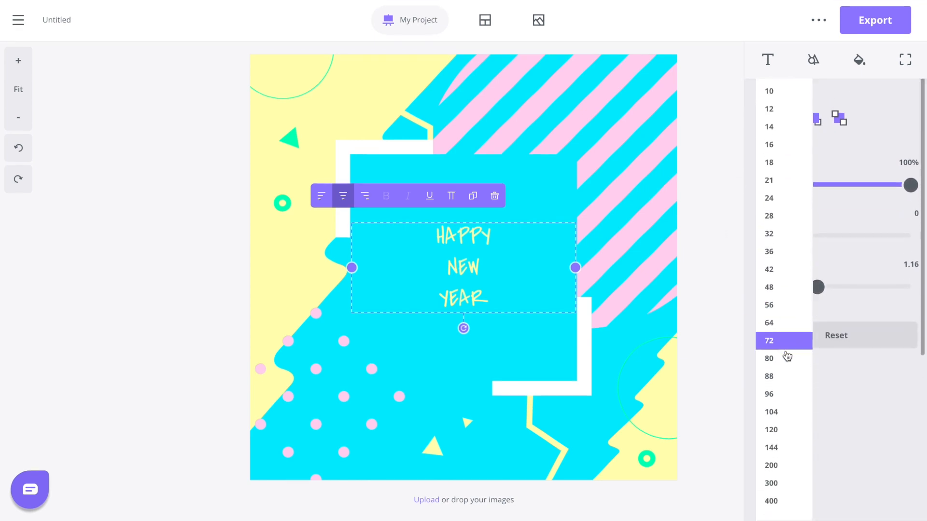
{"action": "scroll", "coordinate": [786, 355], "scroll_direction": "up", "scroll_amount": 5}
{"action": "left_click", "coordinate": [844, 304]}
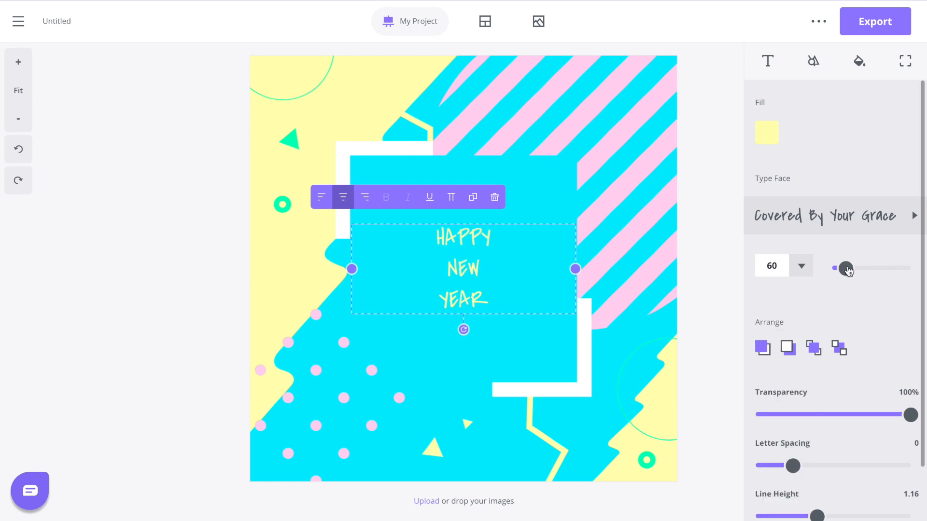
{"action": "mouse_move", "coordinate": [848, 271]}
{"action": "left_mouse_down"}
{"action": "mouse_move", "coordinate": [860, 269]}
{"action": "mouse_move", "coordinate": [853, 268]}
{"action": "left_mouse_up"}
{"action": "left_click_drag", "start_coordinate": [490, 252], "coordinate": [487, 234]}
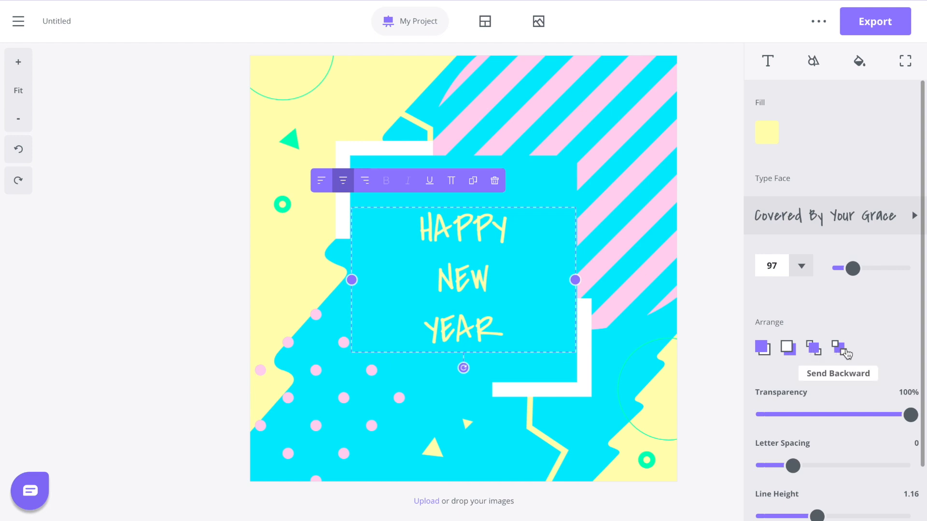
Step: Try a lower transparency value and a letter spacing of 20 on the header text
{"action": "scroll", "coordinate": [846, 354], "scroll_direction": "down", "scroll_amount": 2}
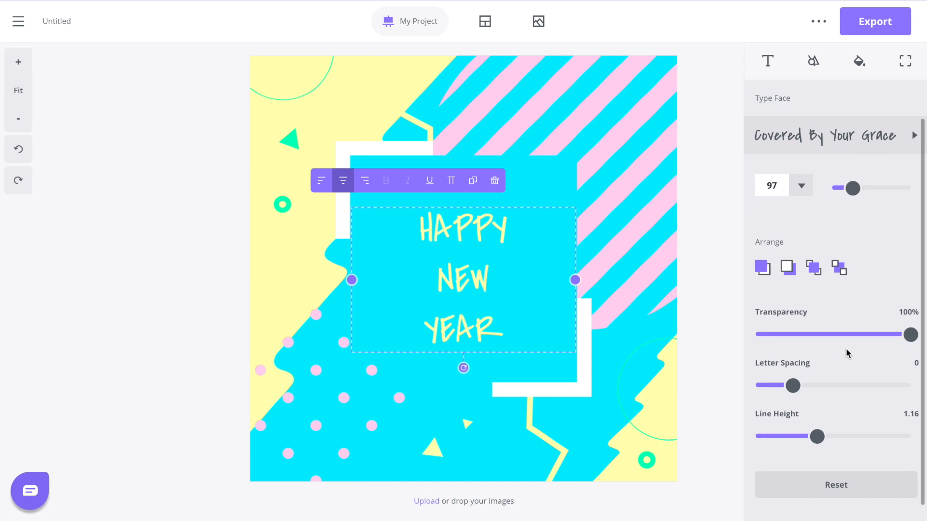
{"action": "left_click_drag", "start_coordinate": [910, 335], "coordinate": [831, 339]}
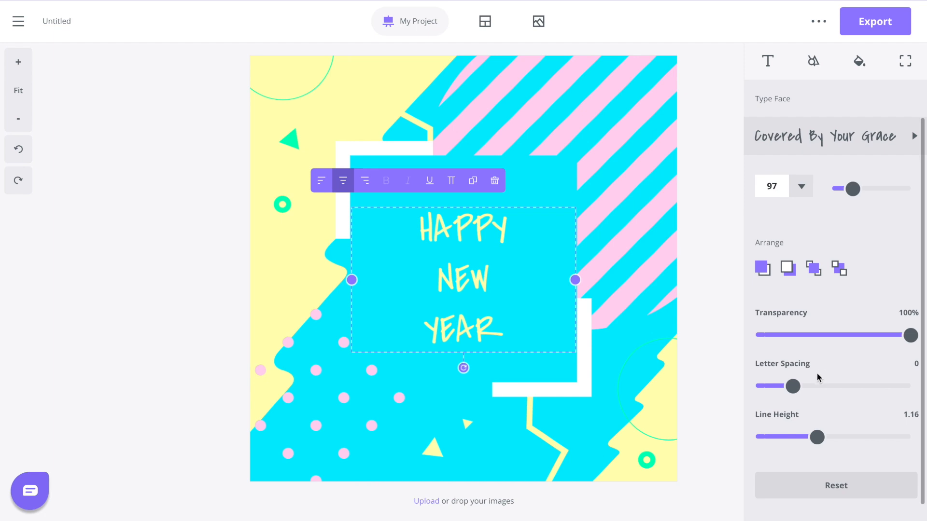
{"action": "mouse_move", "coordinate": [792, 386]}
{"action": "left_mouse_down"}
{"action": "mouse_move", "coordinate": [847, 386]}
{"action": "mouse_move", "coordinate": [795, 386]}
{"action": "left_mouse_up"}
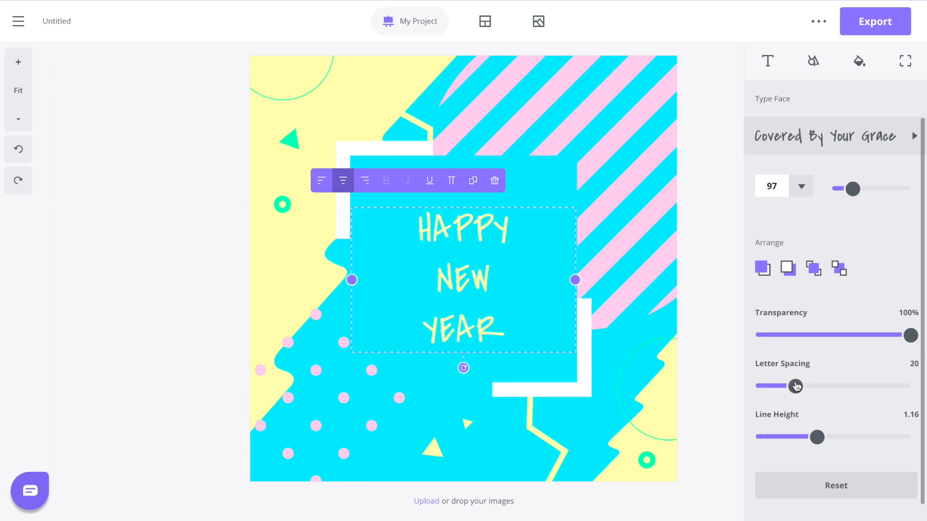
Step: Tighten the header text's line height to 0.98
{"action": "mouse_move", "coordinate": [815, 438]}
{"action": "left_mouse_down"}
{"action": "mouse_move", "coordinate": [848, 438]}
{"action": "mouse_move", "coordinate": [808, 438]}
{"action": "left_mouse_up"}
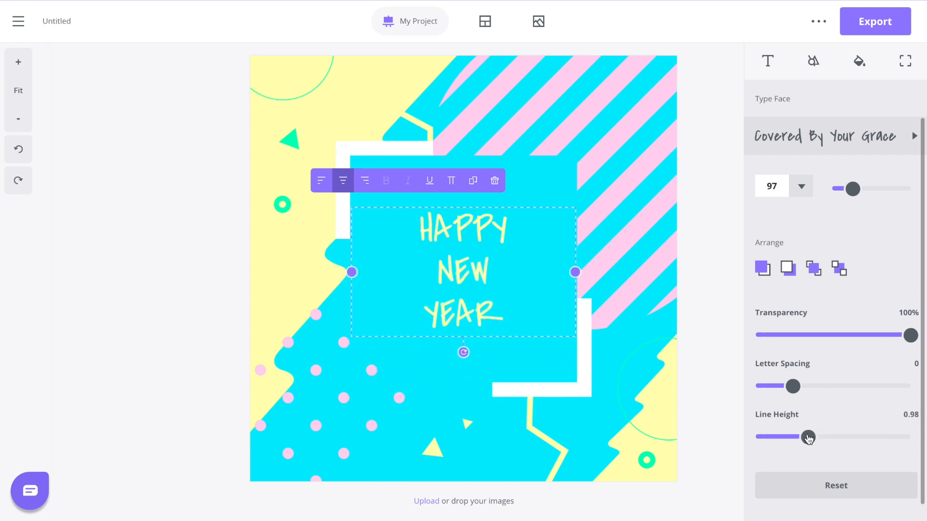